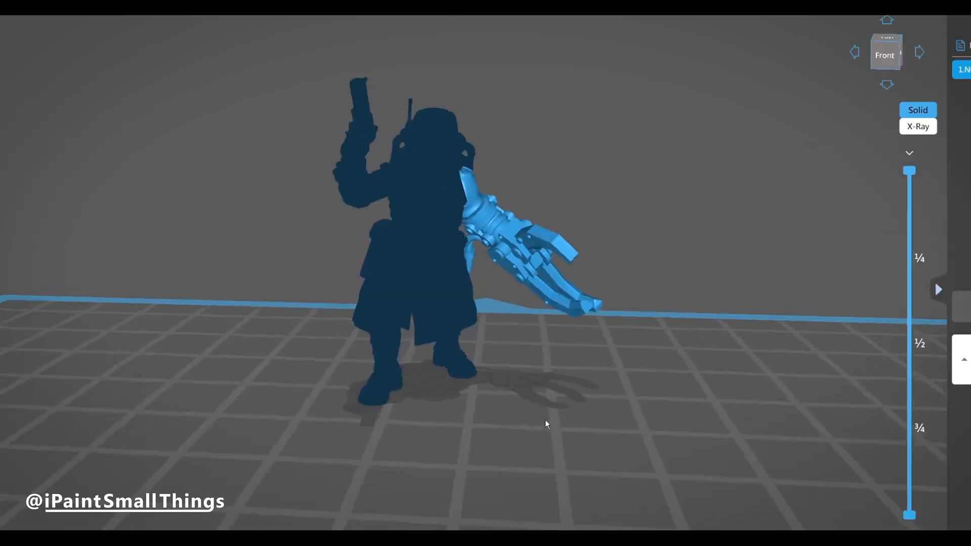
Try to repair the miniature's dark, inverted surfaces in the slicer using Invert Normal and Auto repair.
drag(546, 420, 573, 413)
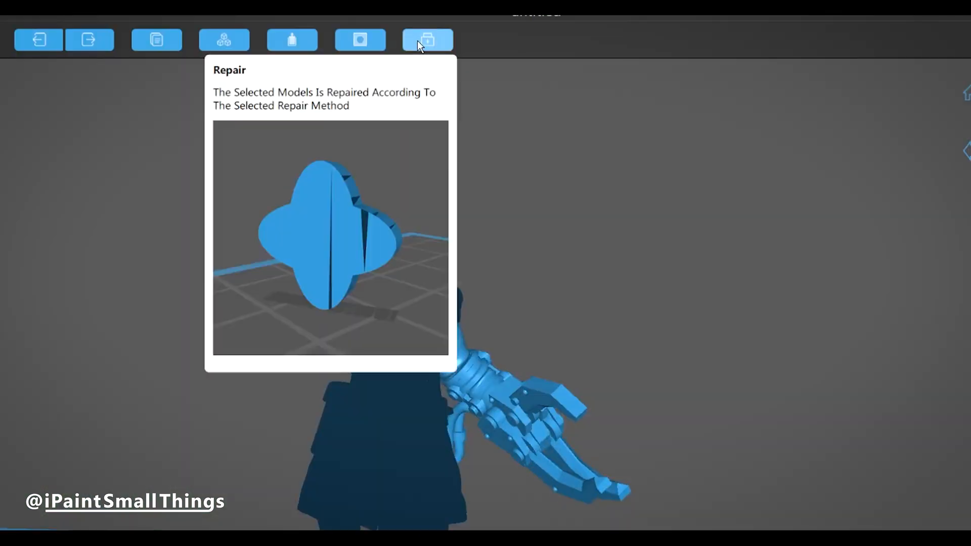
click(417, 42)
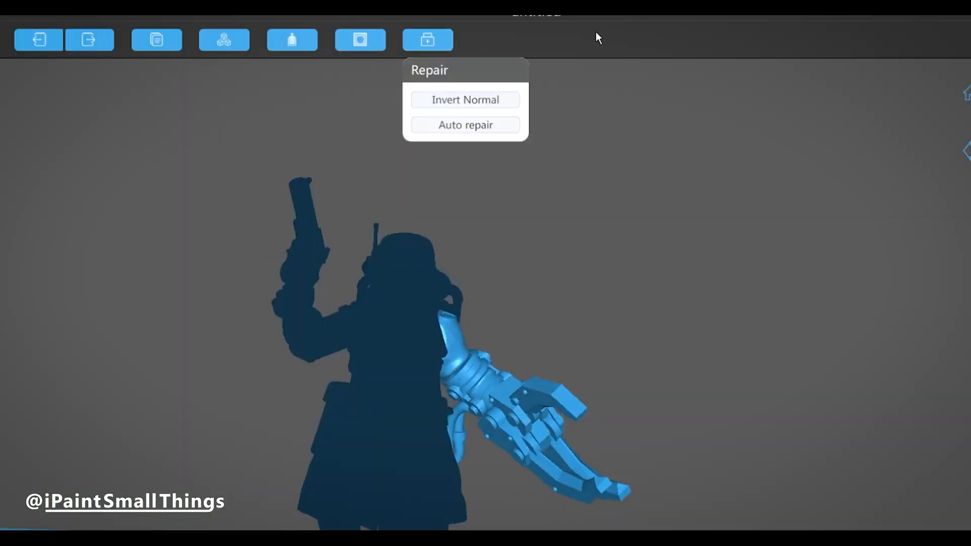
click(509, 101)
click(509, 102)
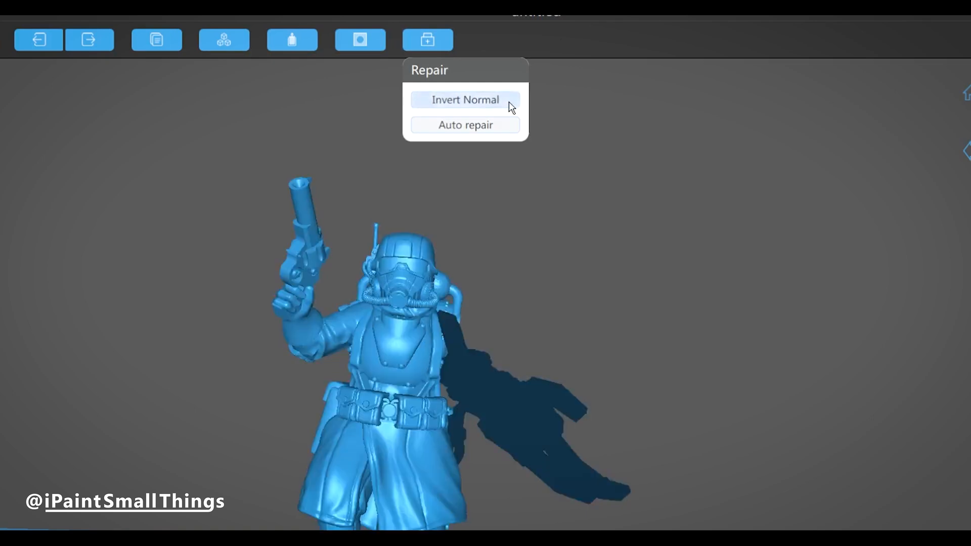
click(508, 101)
click(509, 102)
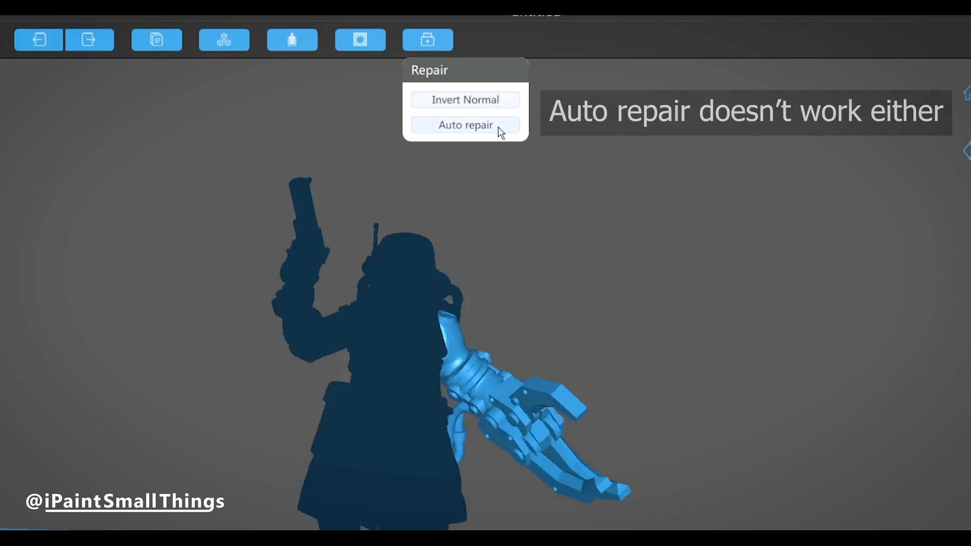
click(499, 126)
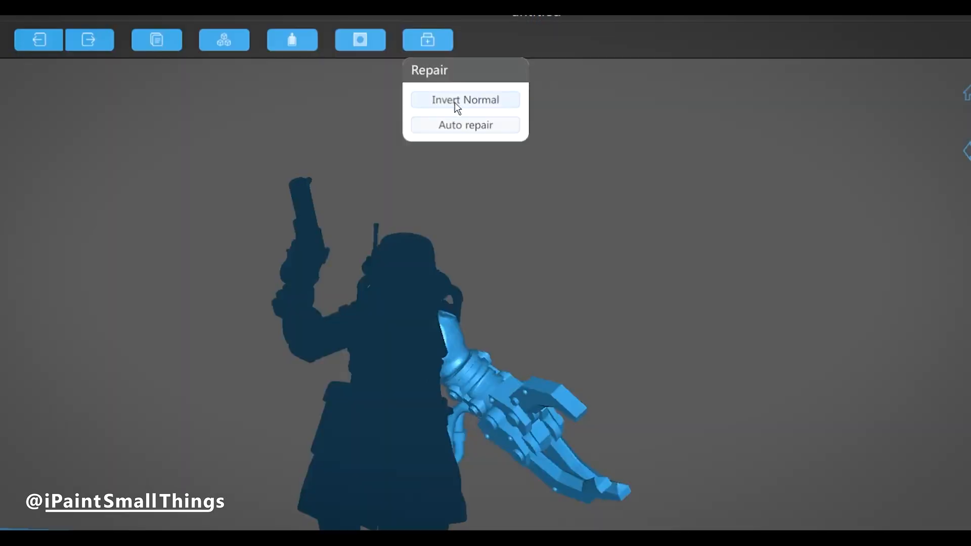
click(454, 102)
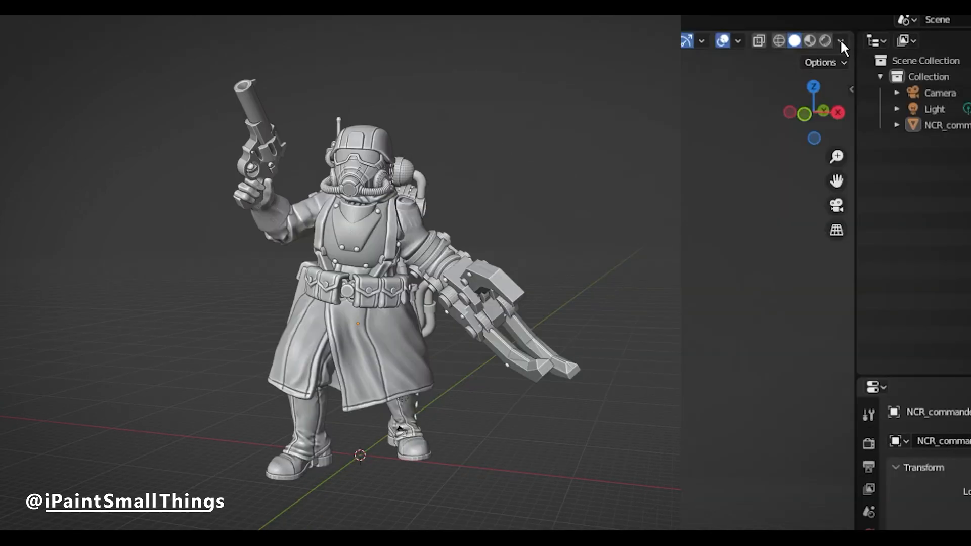
Switch to Blender and turn on Backface Culling in the viewport shading to inspect the miniature's flipped faces.
click(841, 42)
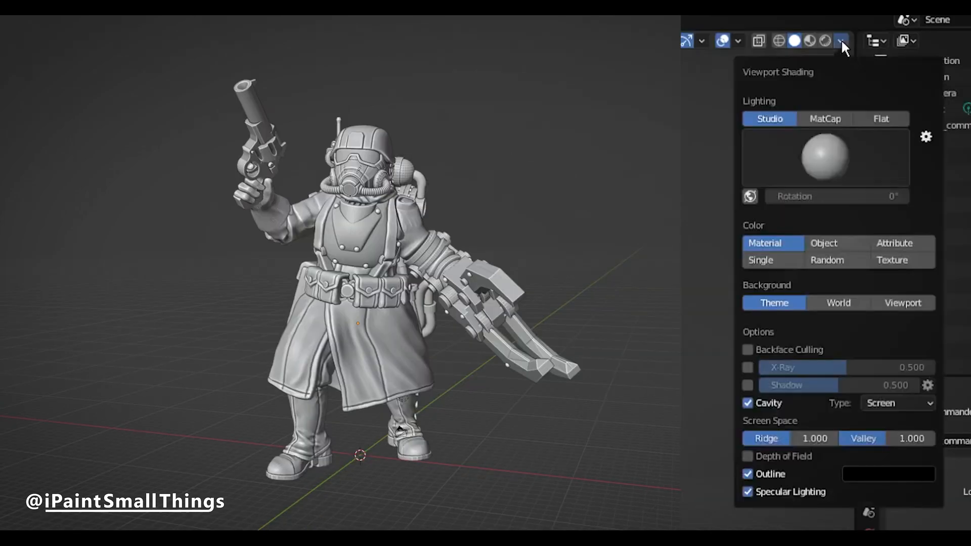
click(747, 349)
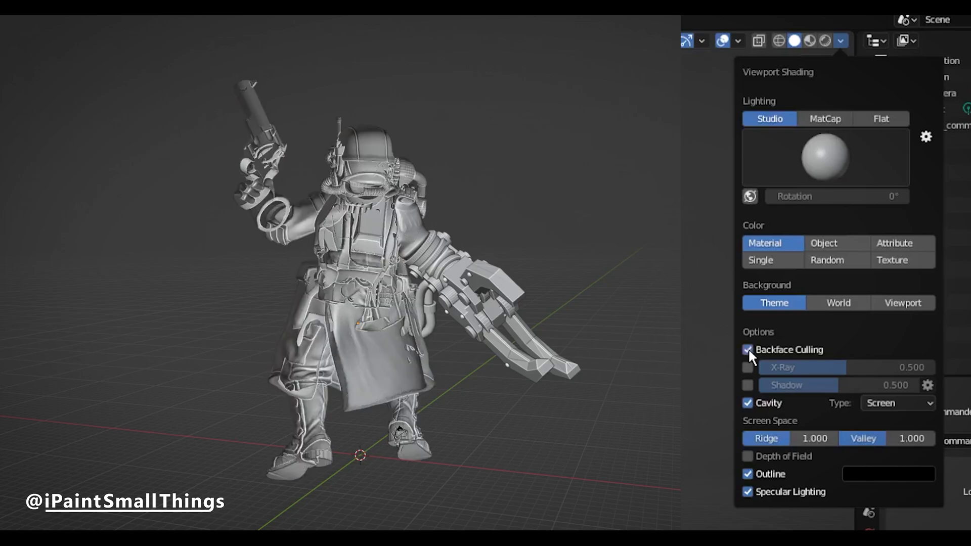
middle_drag(611, 144, 880, 247)
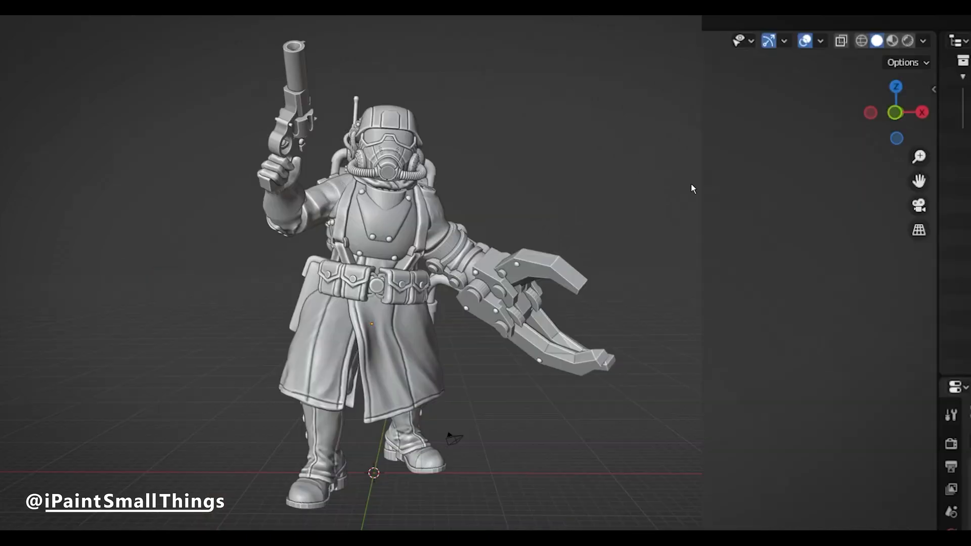
Enable the Face Orientation overlay and inspect which parts of the miniature have reversed faces.
click(820, 41)
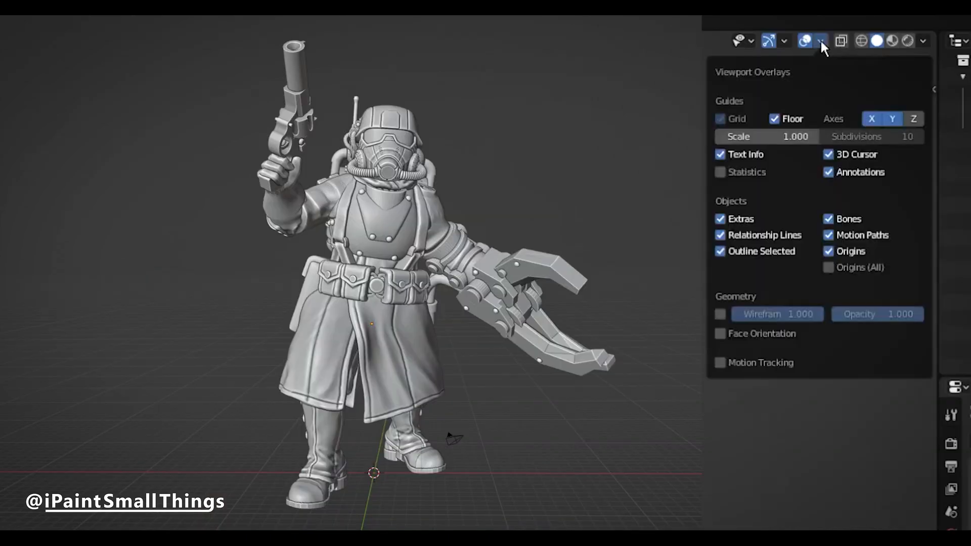
click(720, 334)
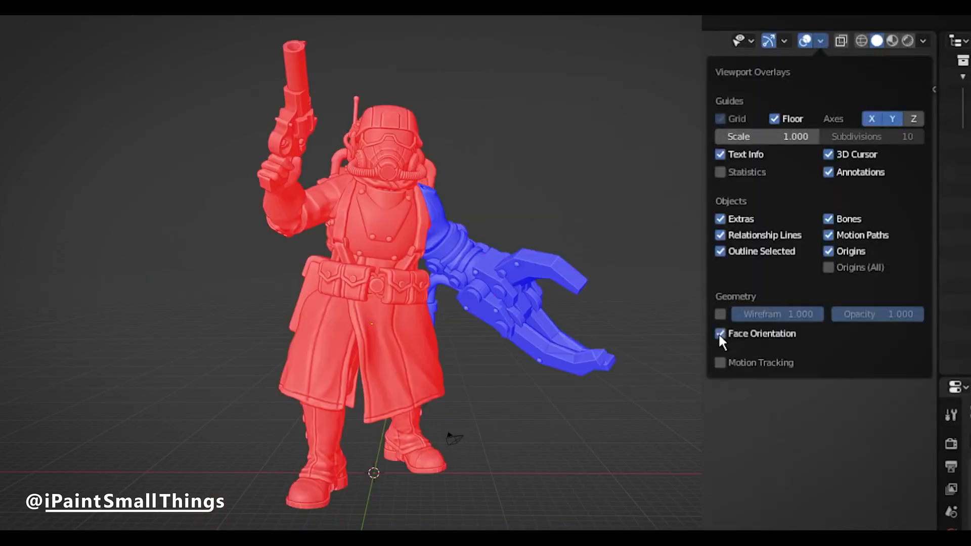
middle_drag(682, 180, 703, 193)
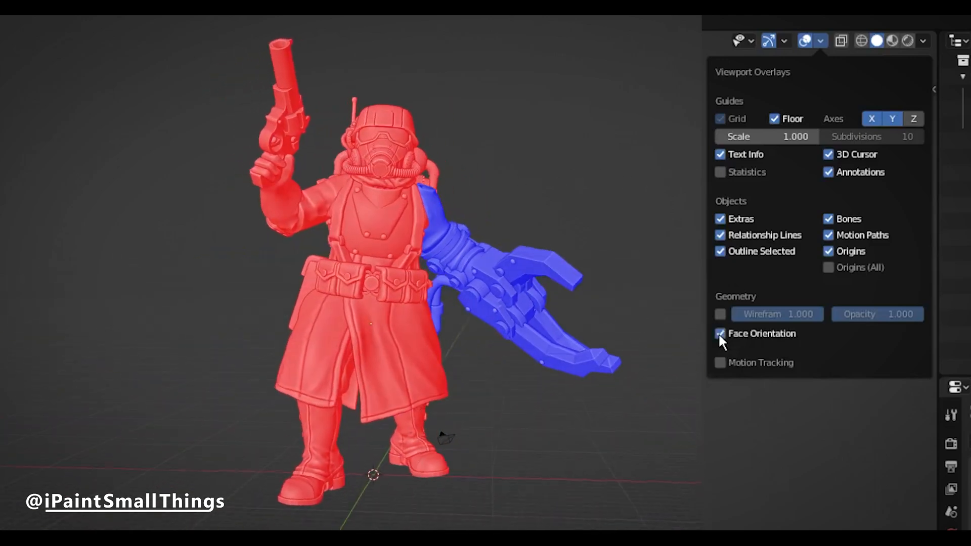
middle_drag(703, 193, 706, 194)
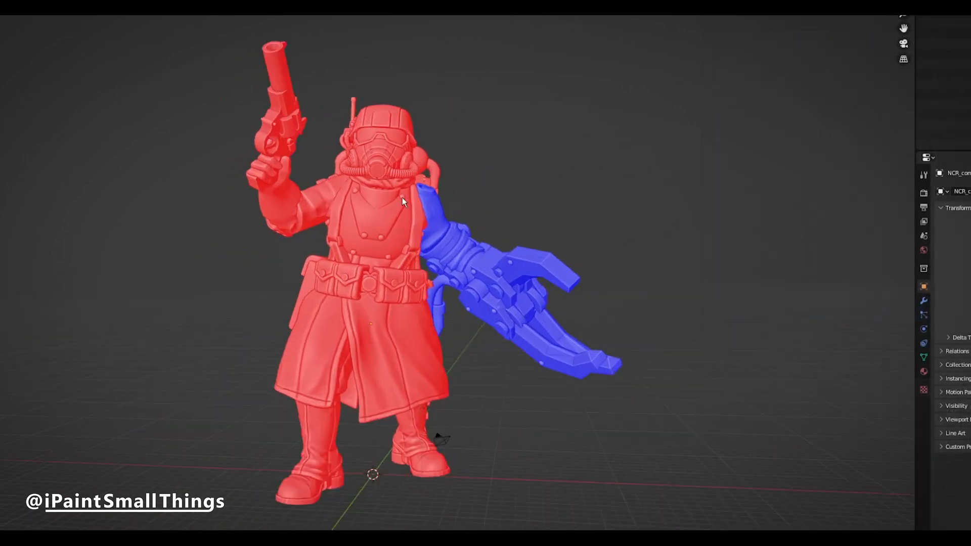
click(403, 196)
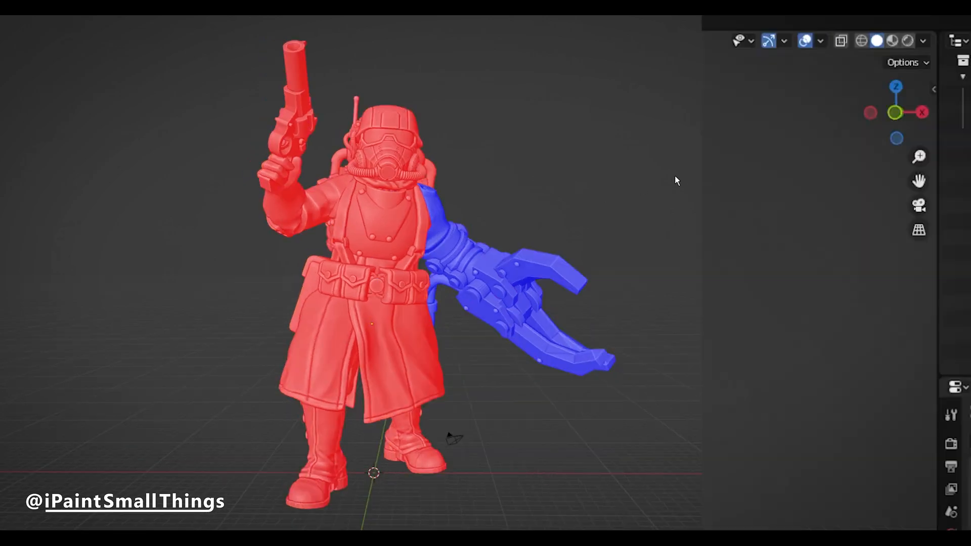
middle_drag(675, 175, 612, 176)
scroll(697, 208, down, 1)
scroll(697, 208, up, 1)
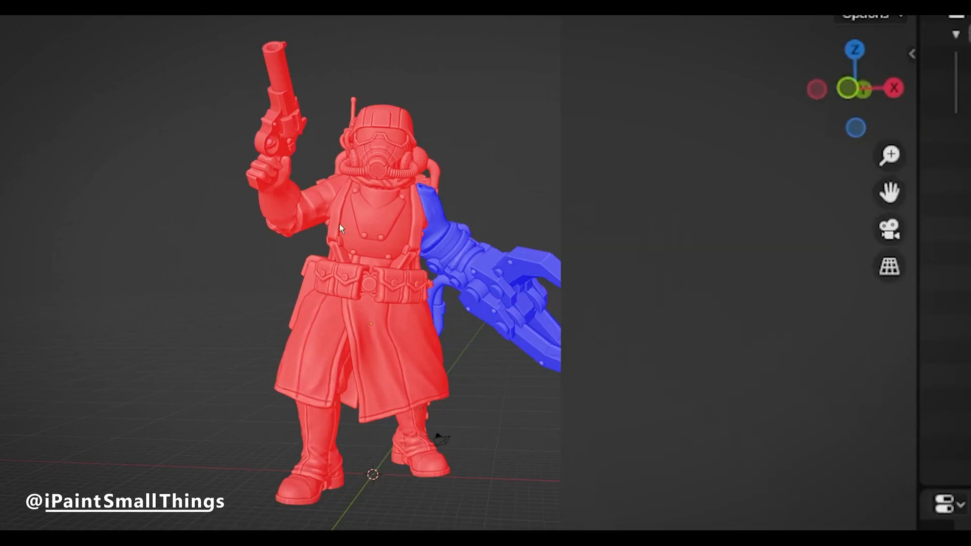
Select the miniature and run all of the 3D-Print mesh checks on it.
click(339, 224)
key(n)
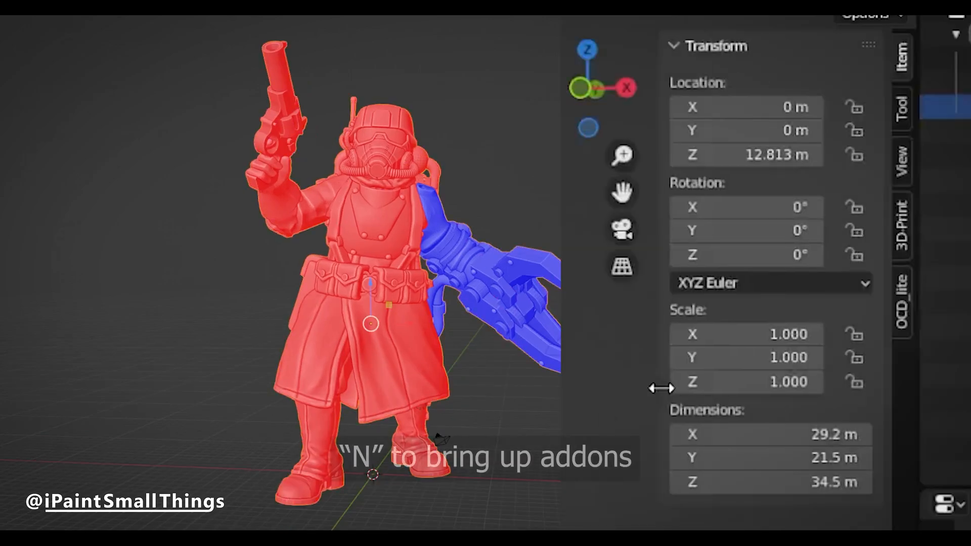
click(904, 224)
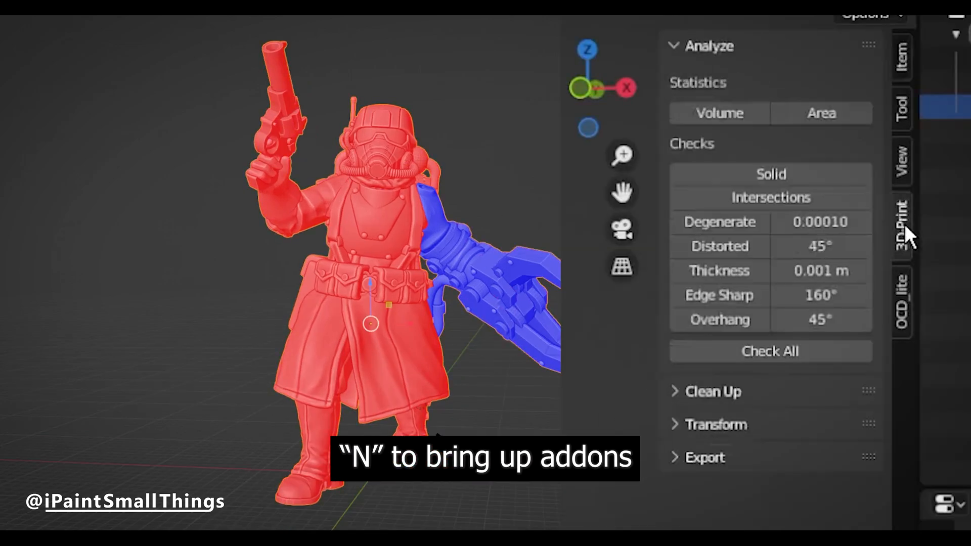
click(785, 352)
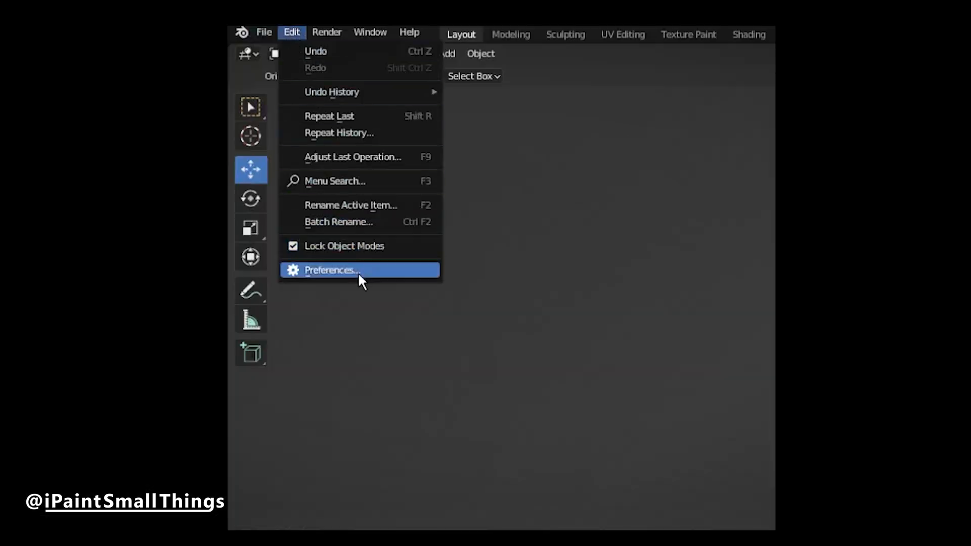
Search the add-ons in Blender Preferences for "3d".
click(359, 273)
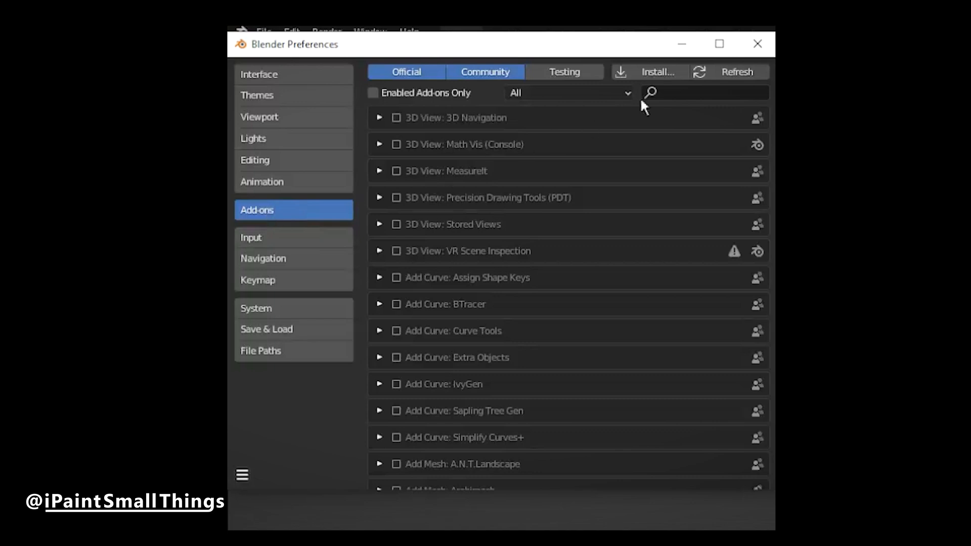
click(690, 93)
text(3d)
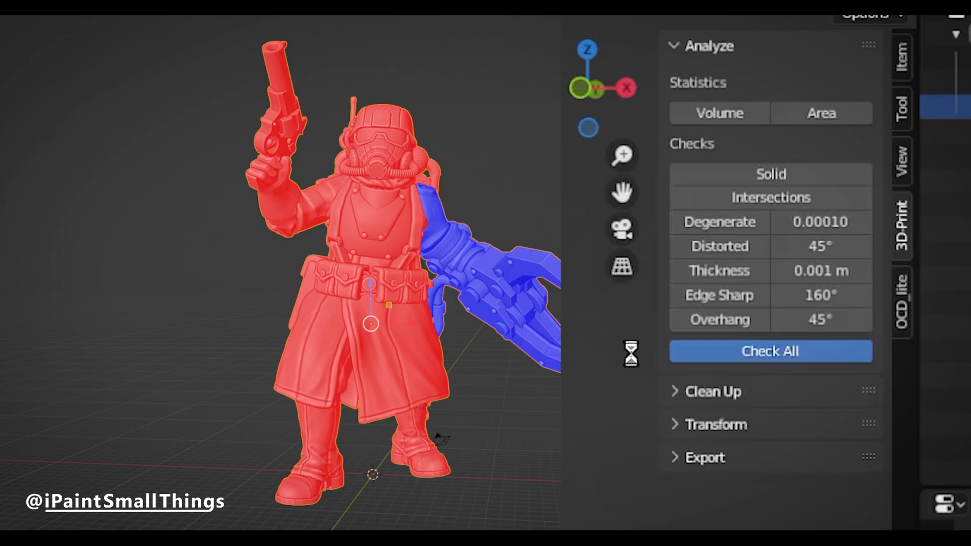
Examine the mesh check results and run the Make Manifold clean-up on the miniature.
middle_drag(630, 350, 630, 49)
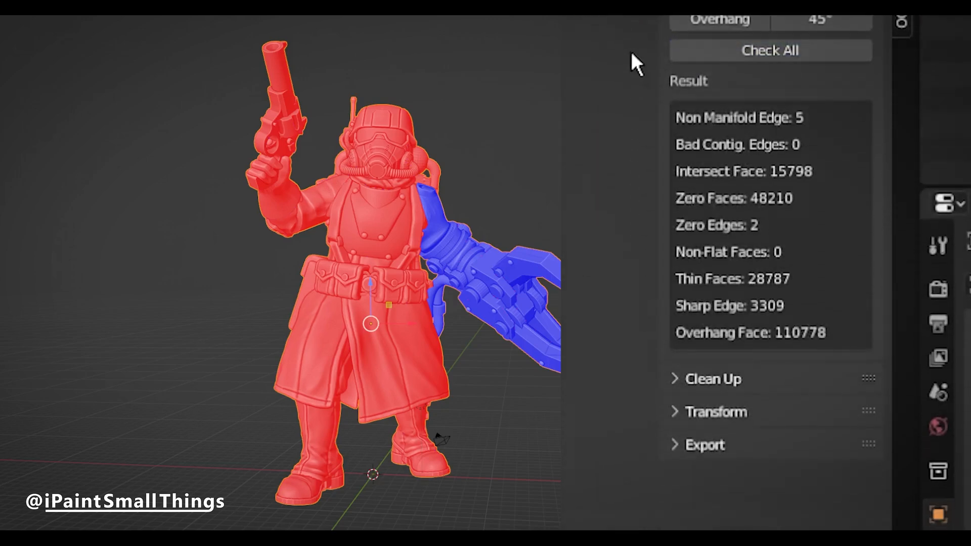
click(766, 378)
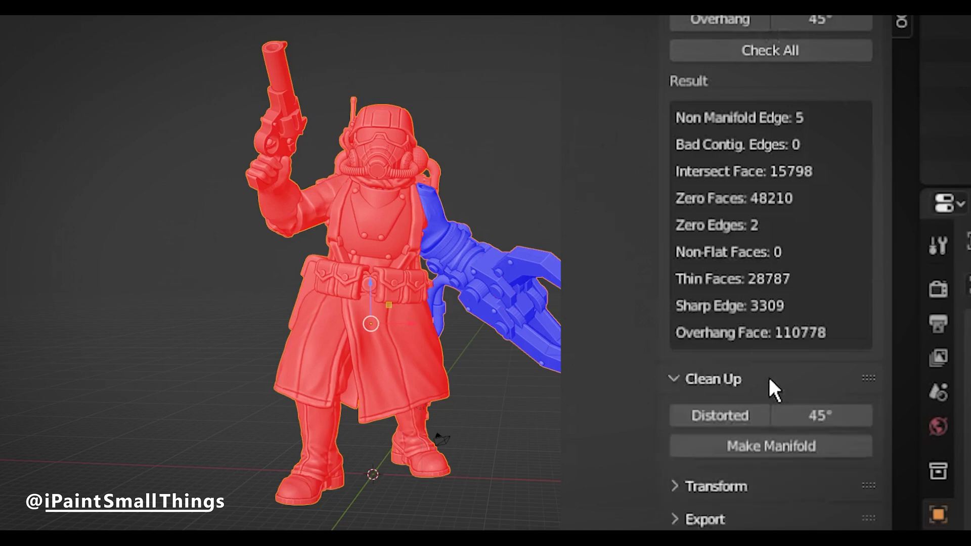
click(832, 447)
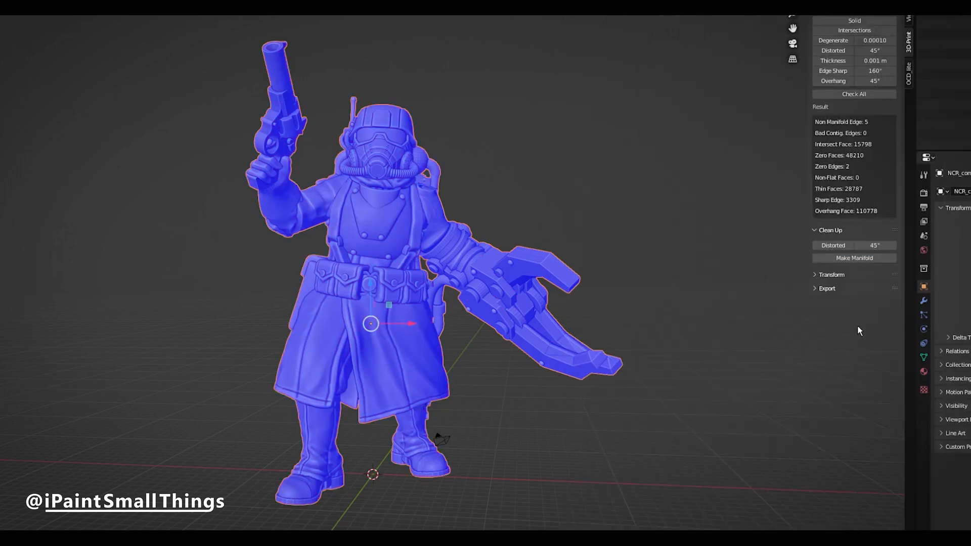
Inspect the cleaned-up miniature, and undo the Make Manifold operation.
middle_drag(857, 325, 754, 390)
key(a)
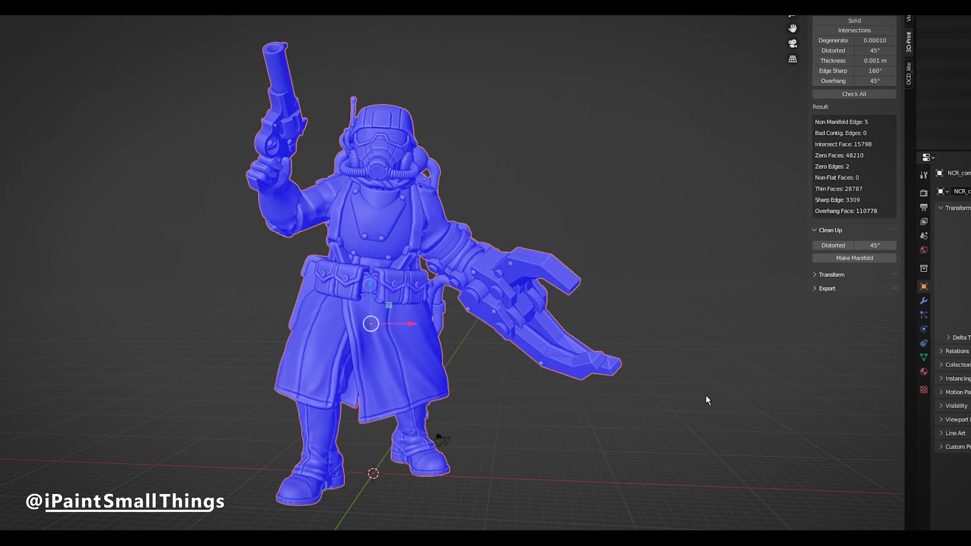
key(ctrl+z)
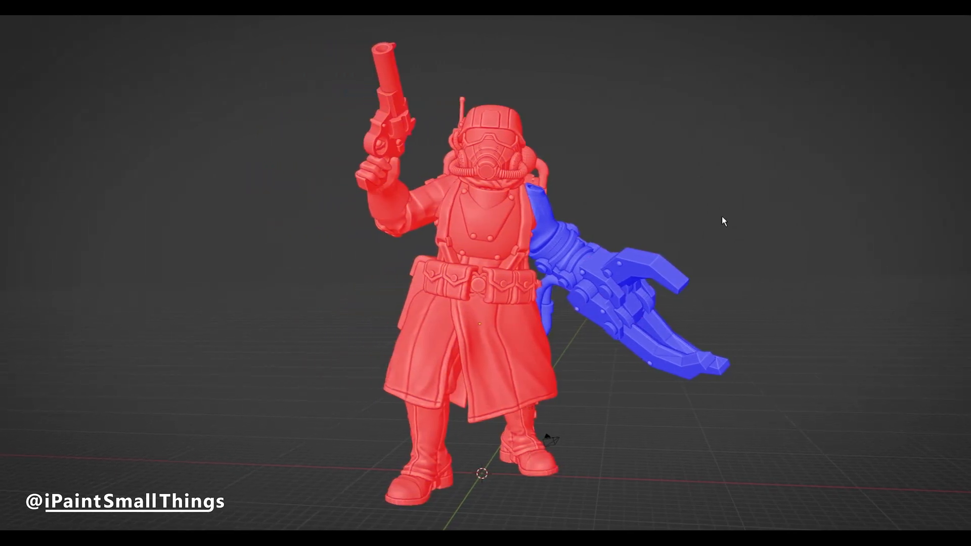
Recalculate the normals of the miniature's entire mesh to the outside in Edit Mode.
click(454, 216)
key(Tab)
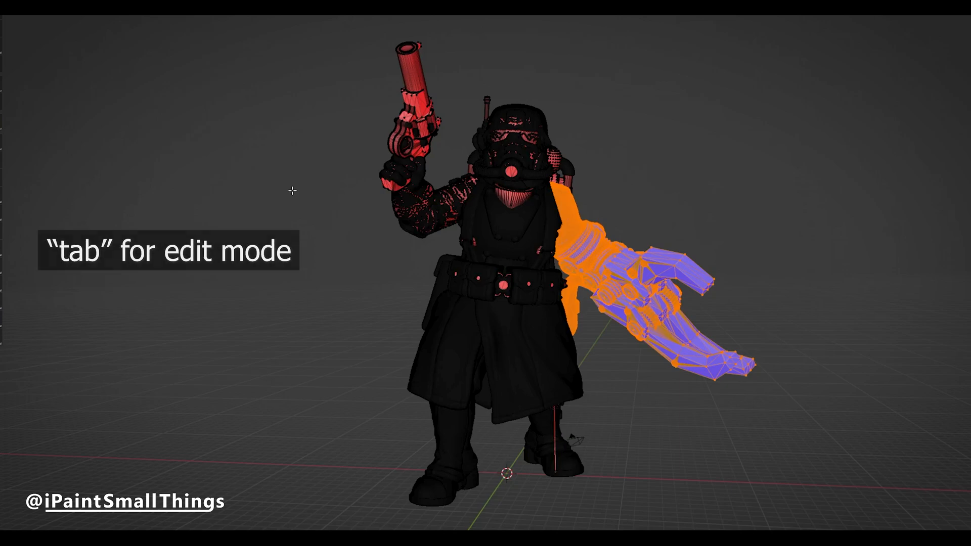
key(alt+a)
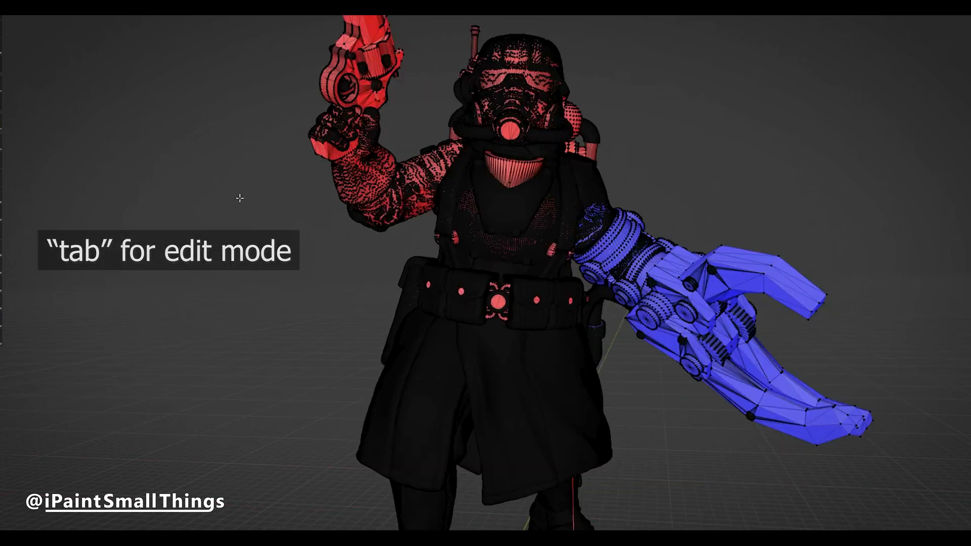
key(a)
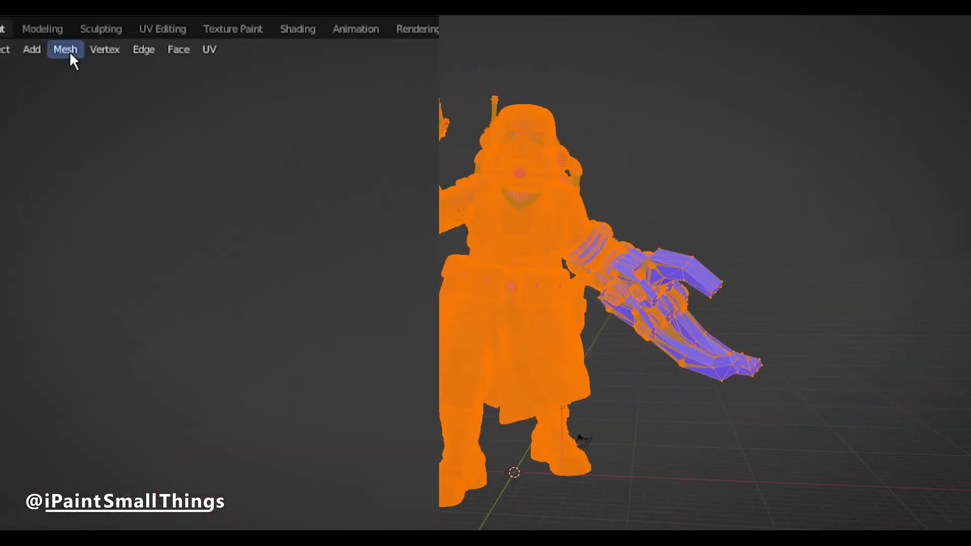
click(66, 49)
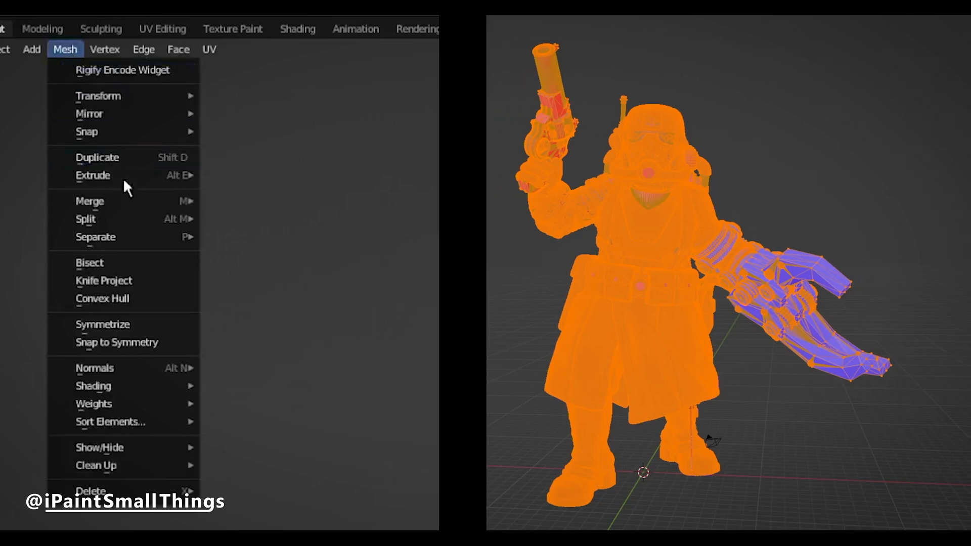
mouse_move(172, 364)
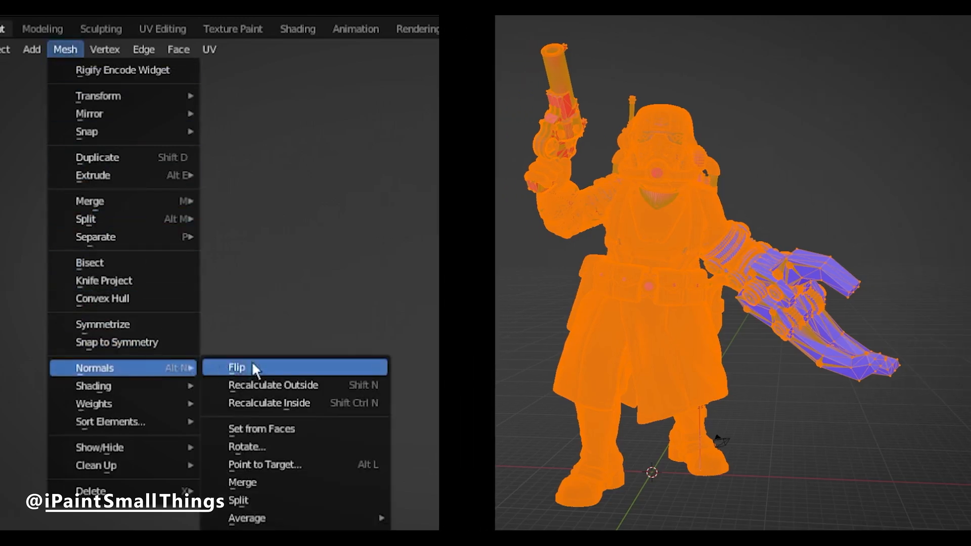
click(327, 386)
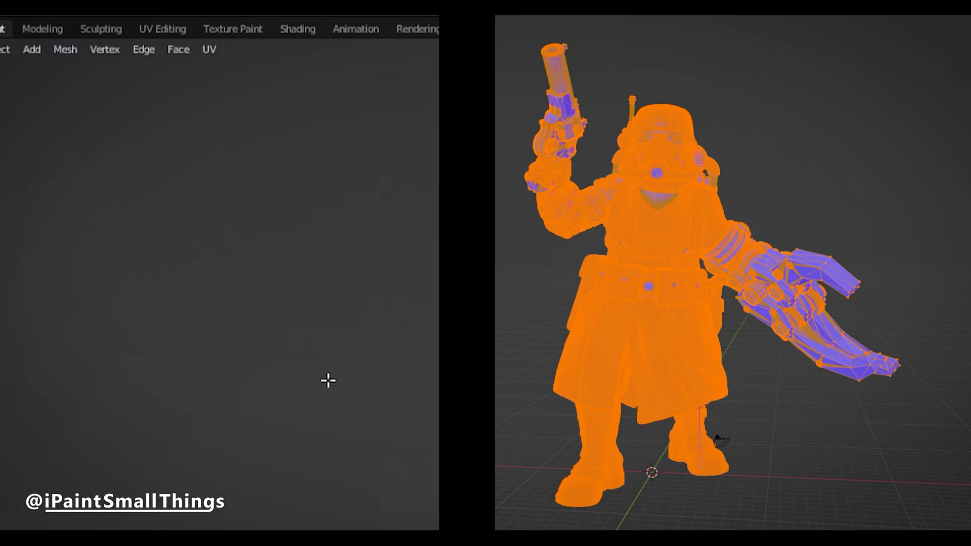
key(alt+a)
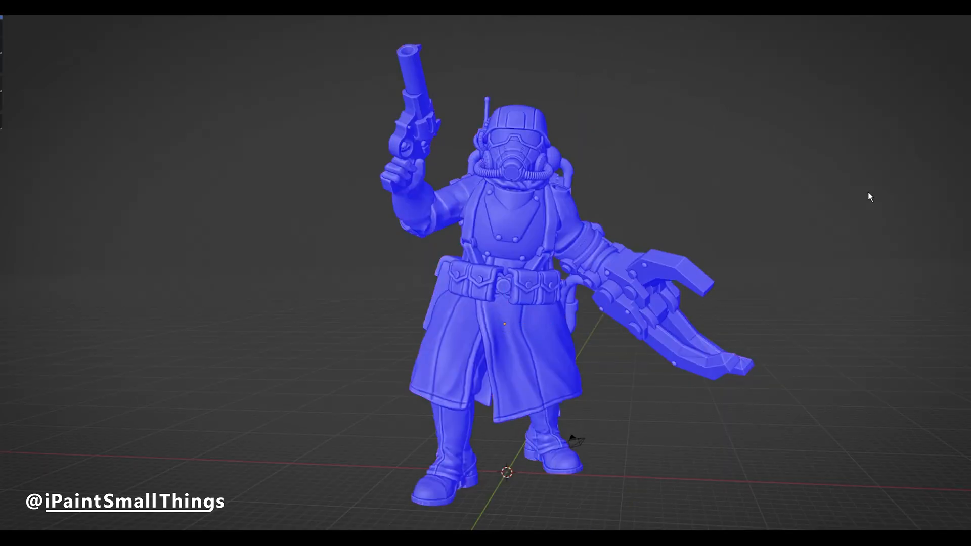
Inspect the reversed faces around the helmet visor and open the Normals options for the selected visor face.
middle_drag(868, 192, 857, 250)
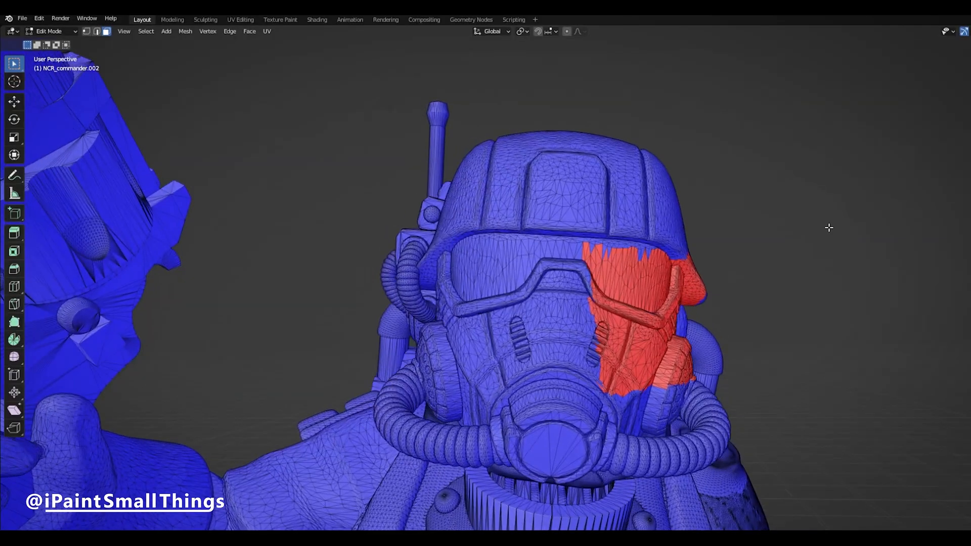
middle_drag(826, 223, 789, 223)
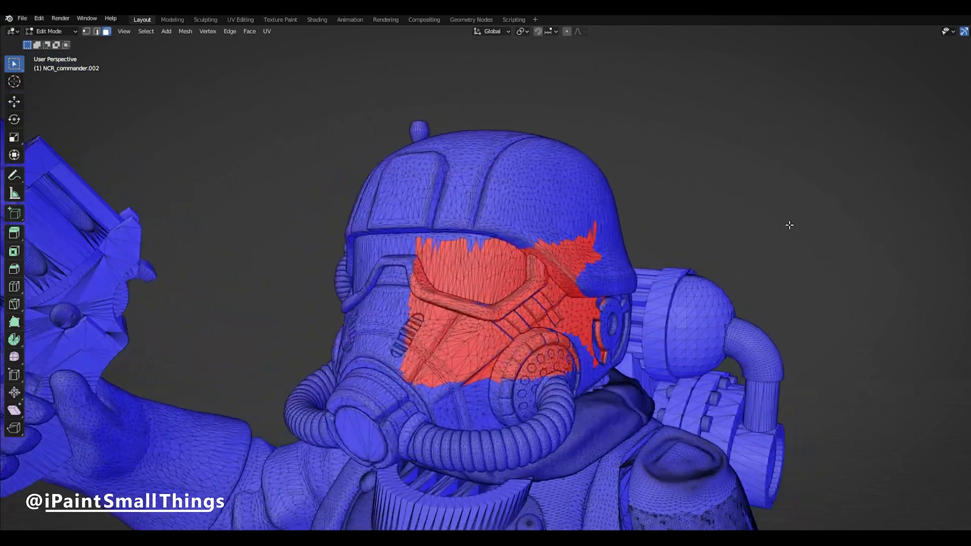
scroll(501, 246, up, 5)
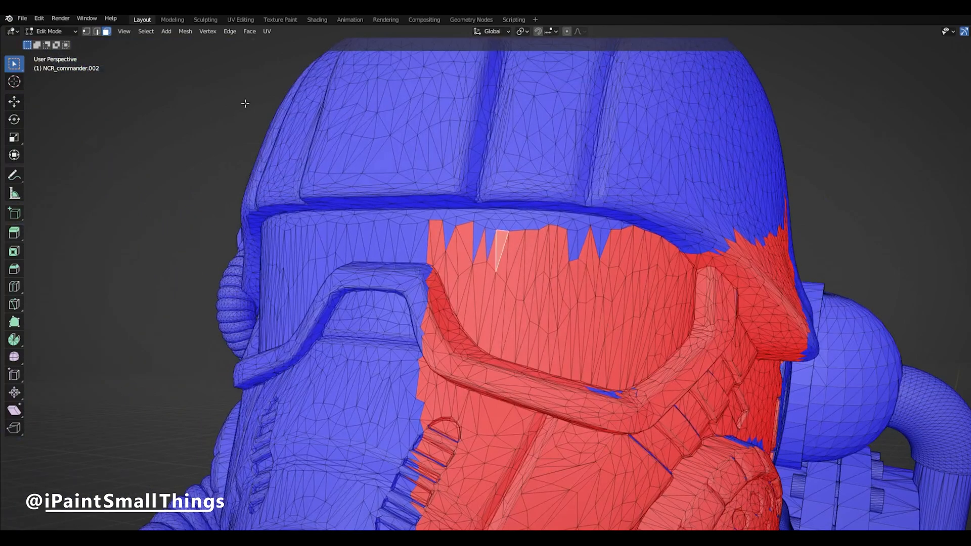
click(181, 31)
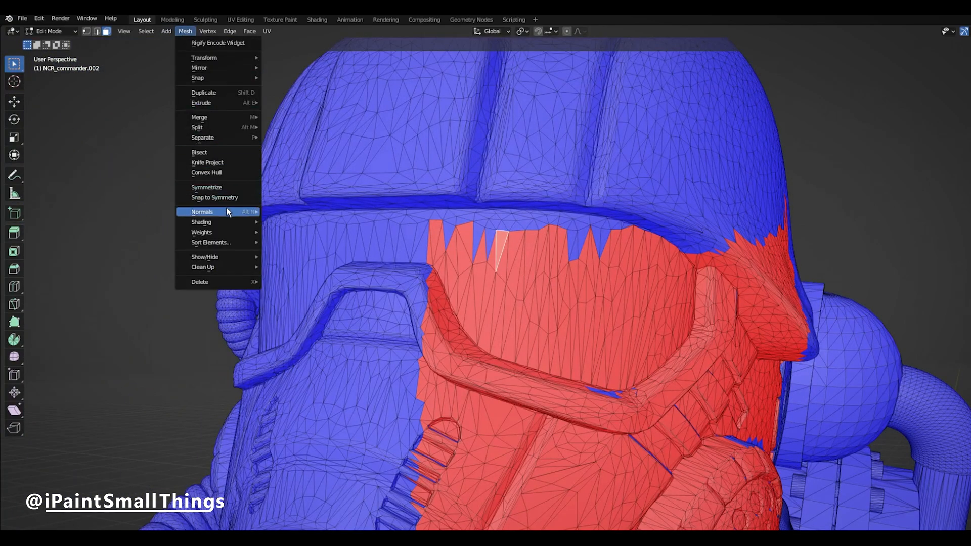
mouse_move(227, 208)
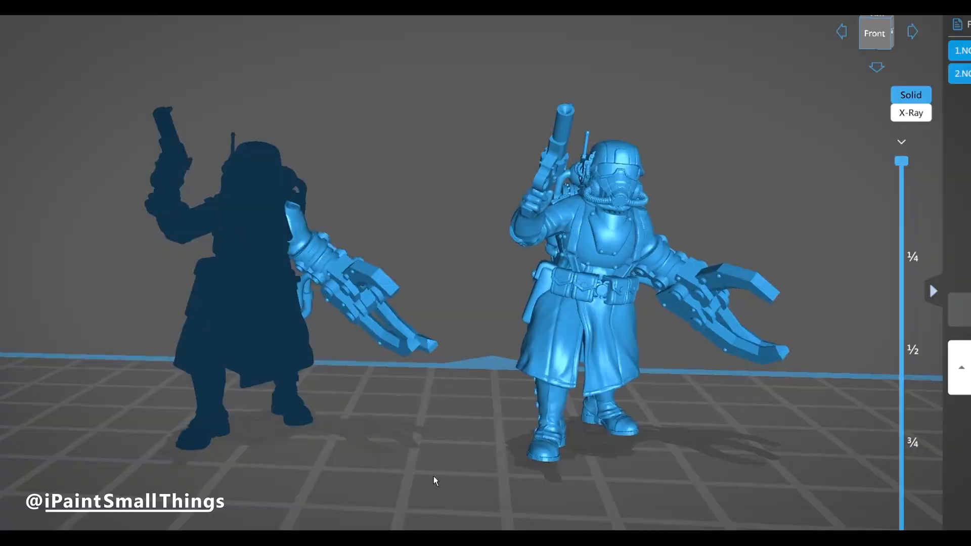
Switch to the slicer and compare the original and repaired miniatures on the build plate.
drag(433, 476, 479, 477)
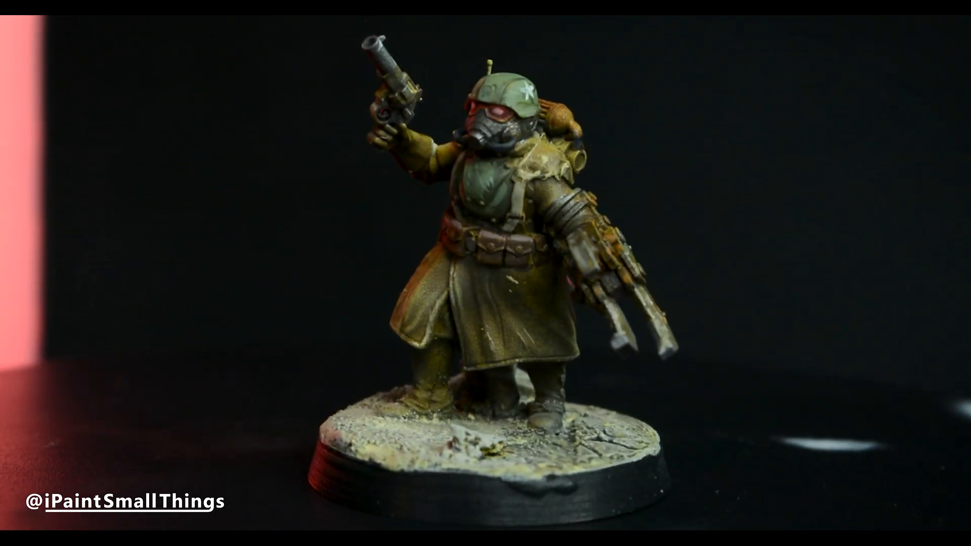